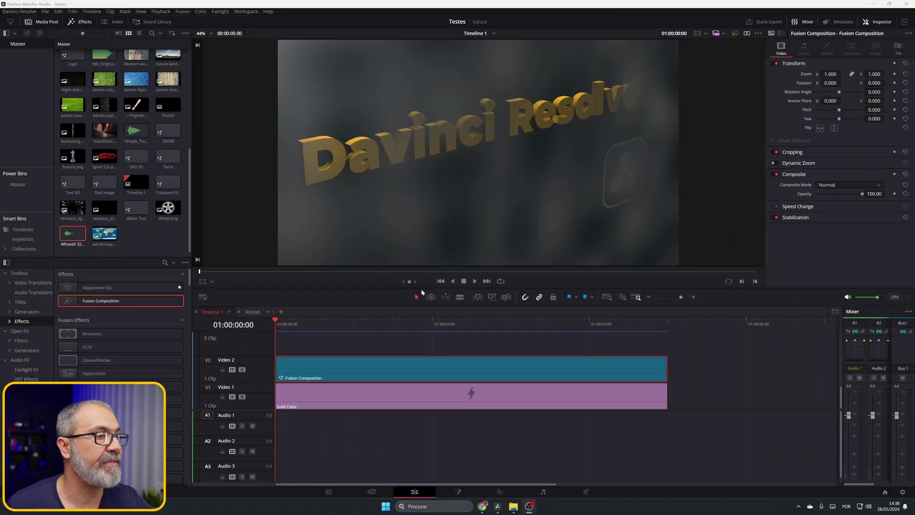
Step: Play the 3D title animation, step back one frame, and switch to the Fusion page
left_click(474, 281)
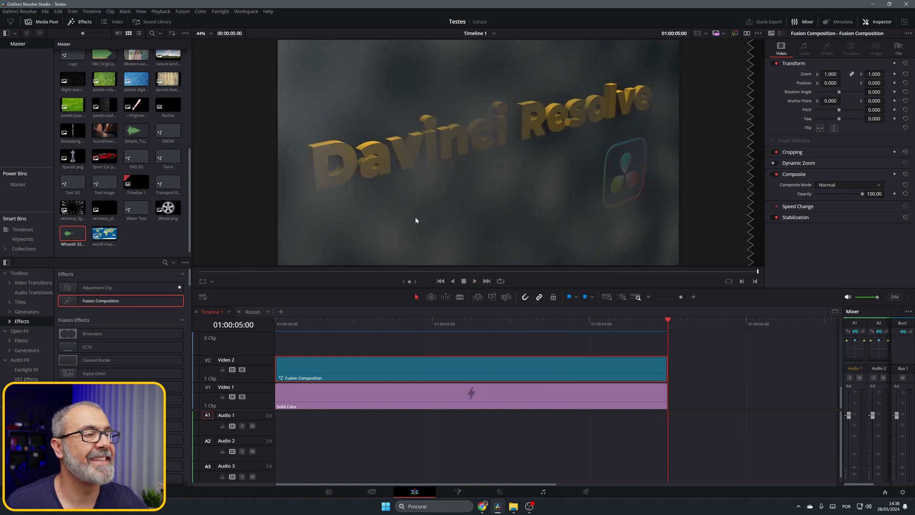
key("Left")
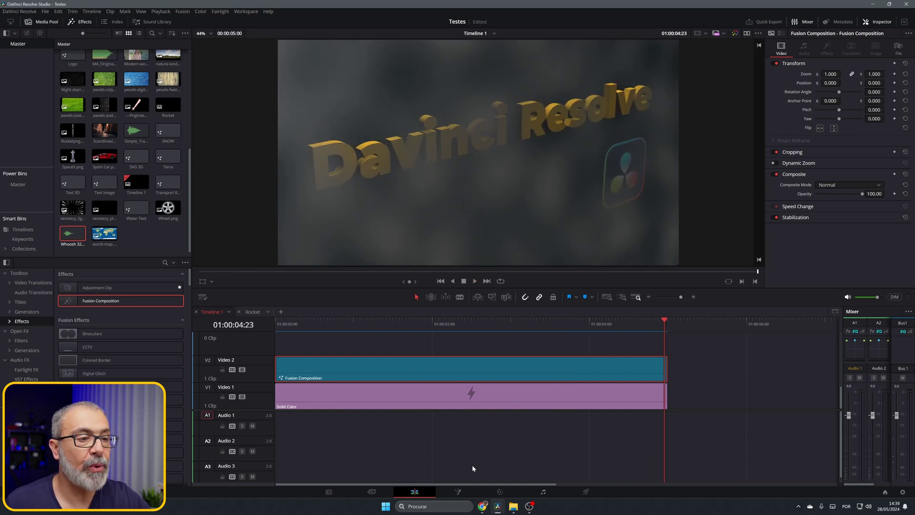
left_click(457, 492)
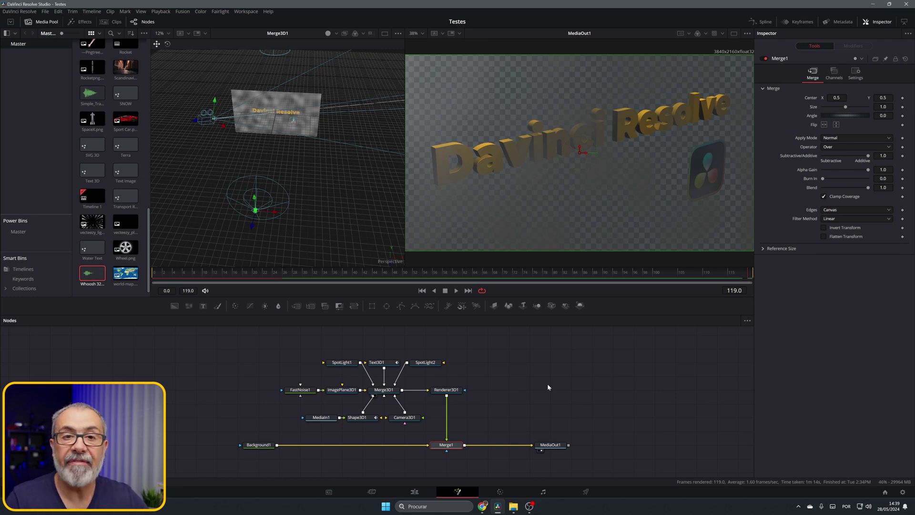
Step: Add a Saver node via tool search and connect Merge1's output into Saver1, then select it
left_click(513, 400)
key("shift+space")
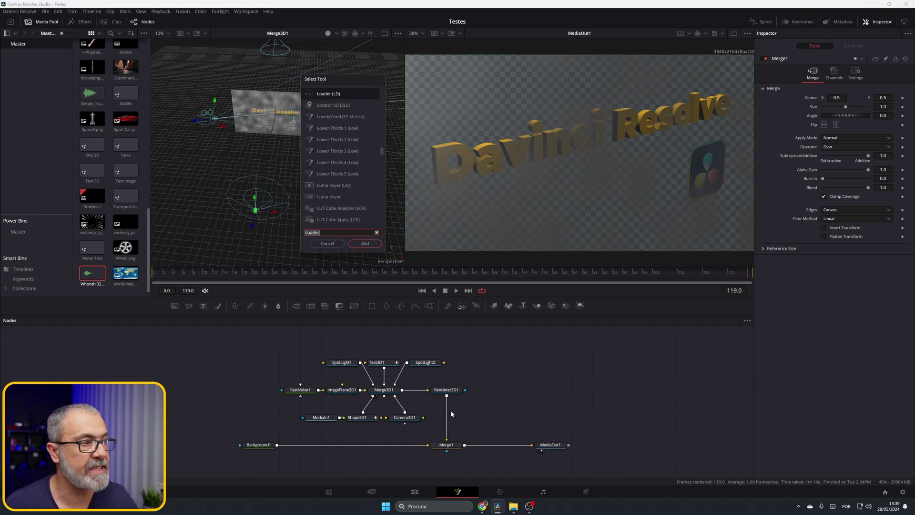
type("Sab")
key("BackSpace")
type("ver")
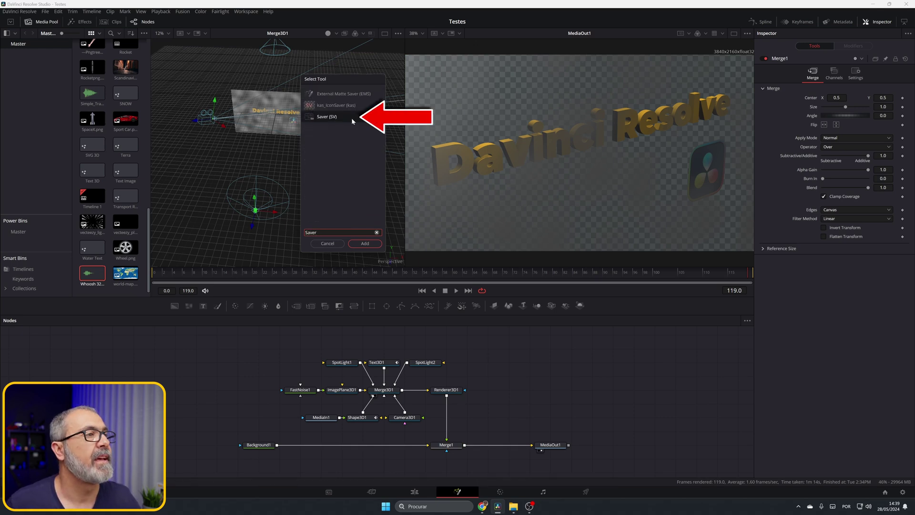
left_click(339, 116)
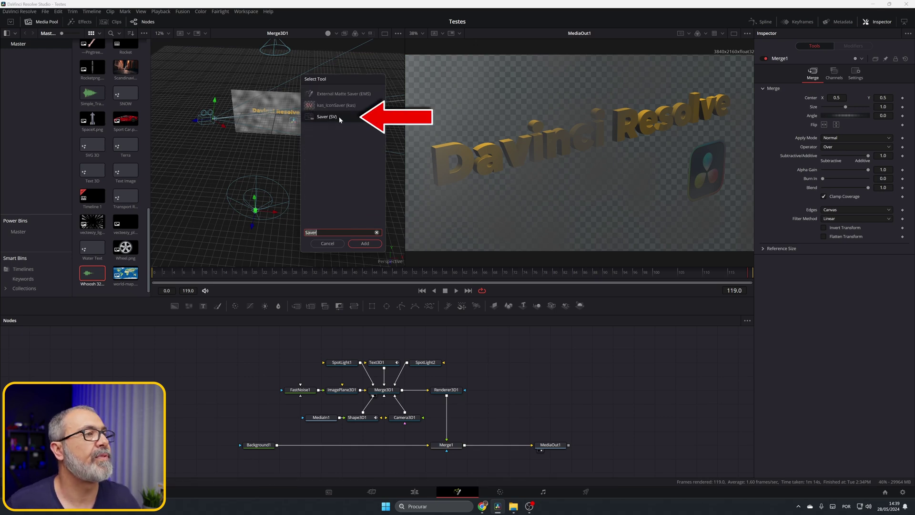
left_click(366, 243)
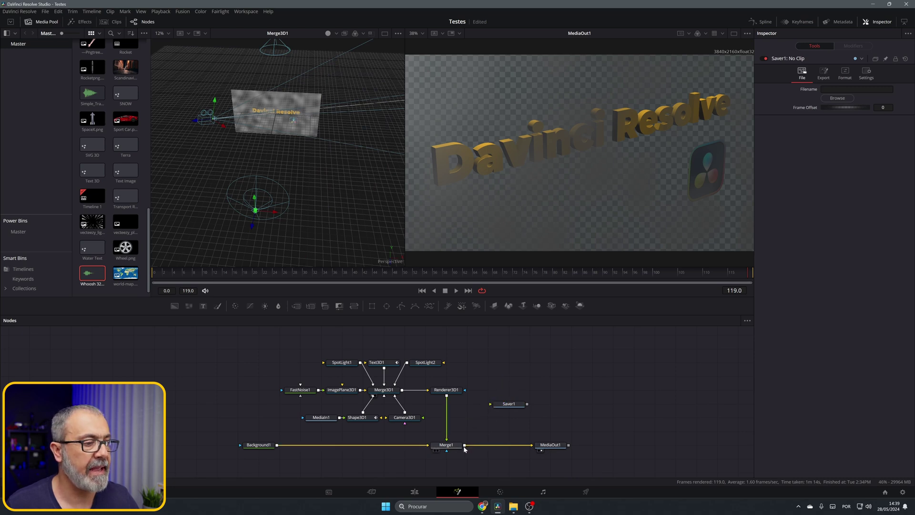
left_click_drag(465, 448, 490, 405)
left_click(515, 408)
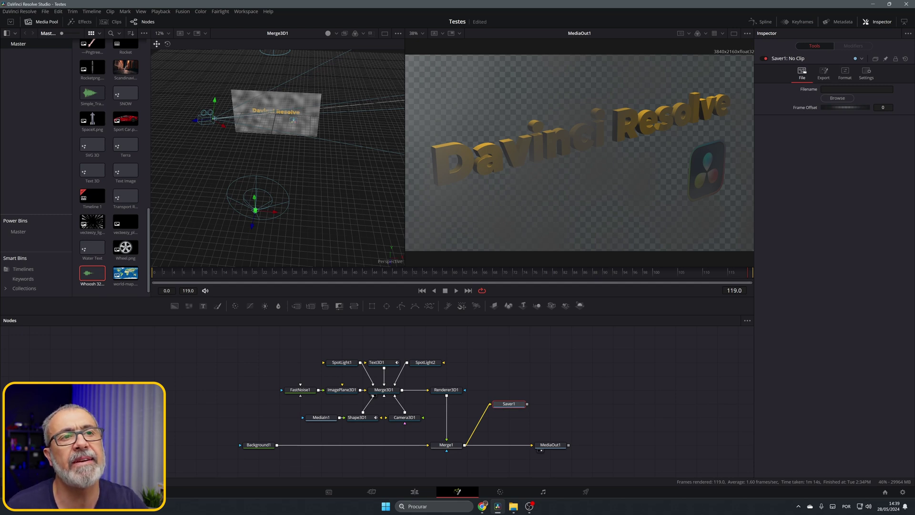
Step: Set Saver1's output file to DRNoise.exr as OpenEXR in the Davinci Resolve Saver Node folder
left_click(834, 99)
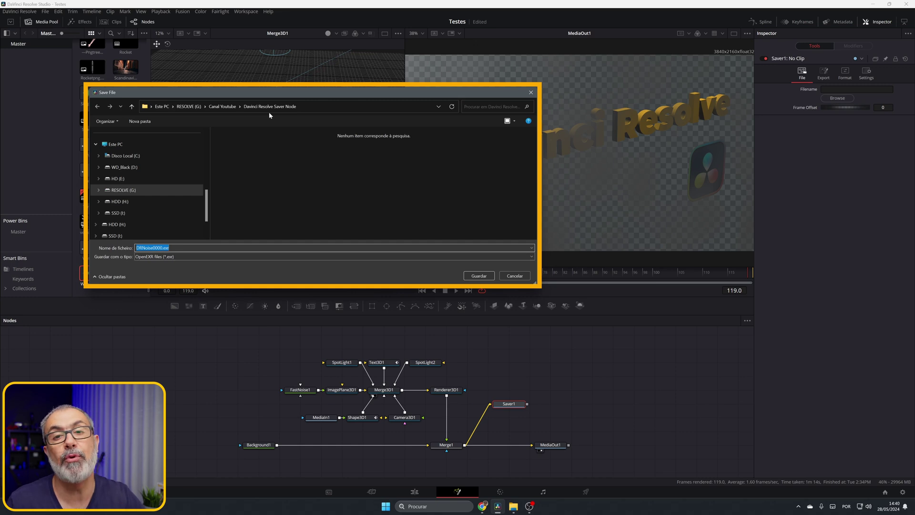
left_click(162, 248)
key("BackSpace")
key("BackSpace")
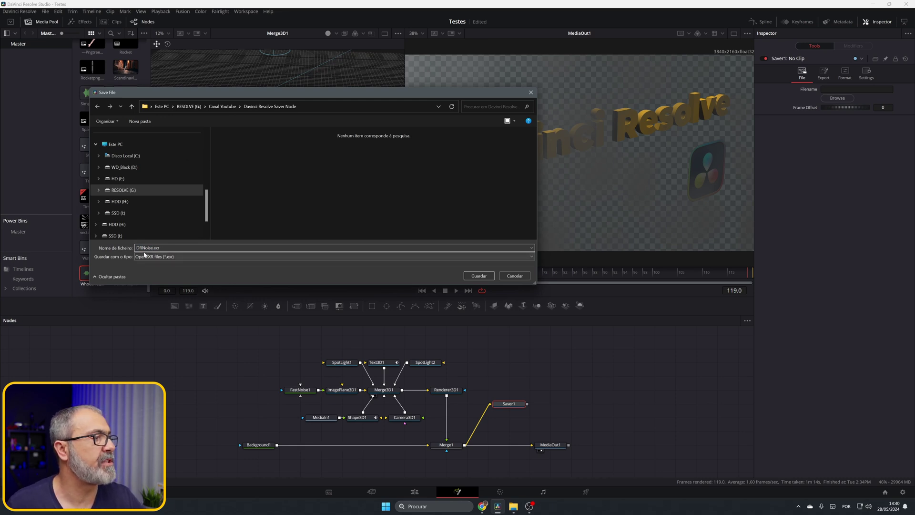
left_click(186, 257)
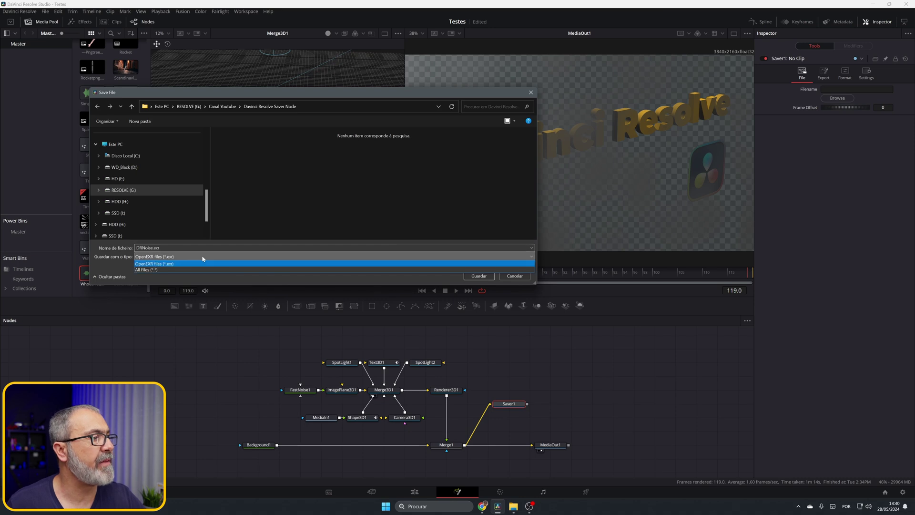
left_click(158, 264)
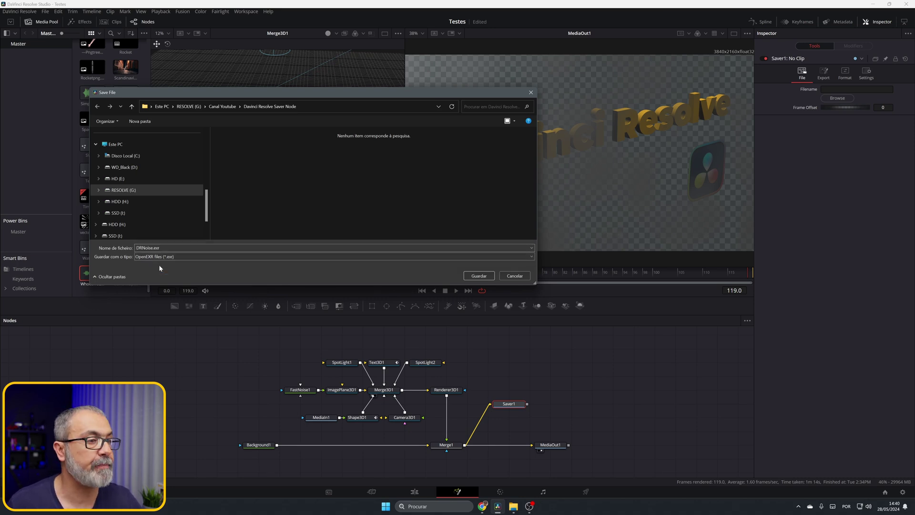
left_click(479, 276)
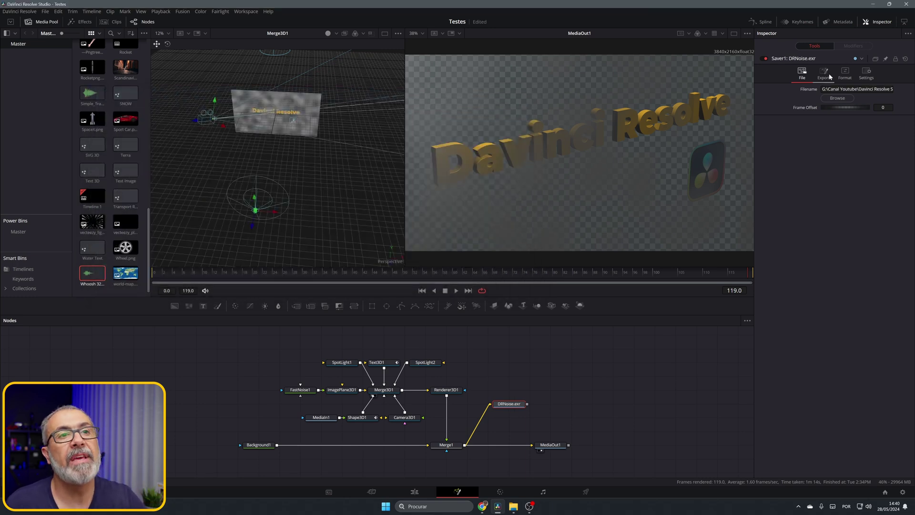
left_click(825, 73)
left_click(845, 73)
left_click(866, 73)
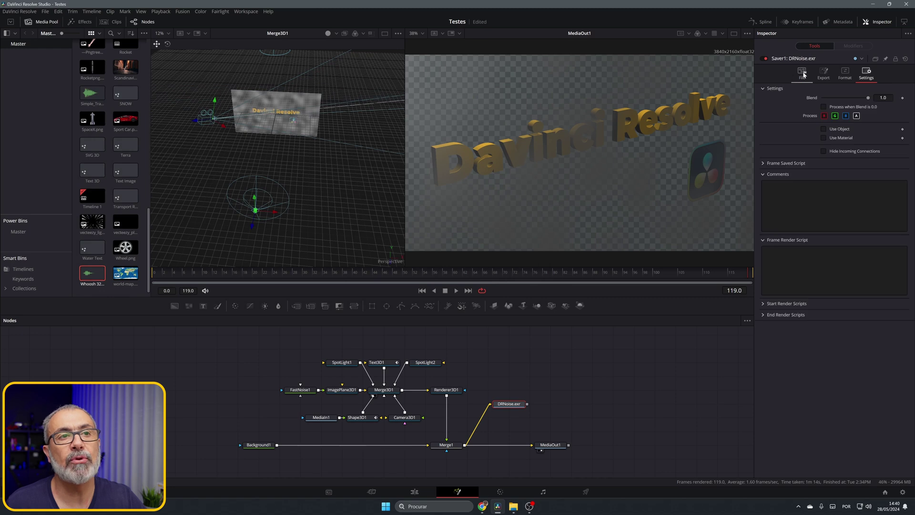
left_click(804, 73)
left_click(845, 73)
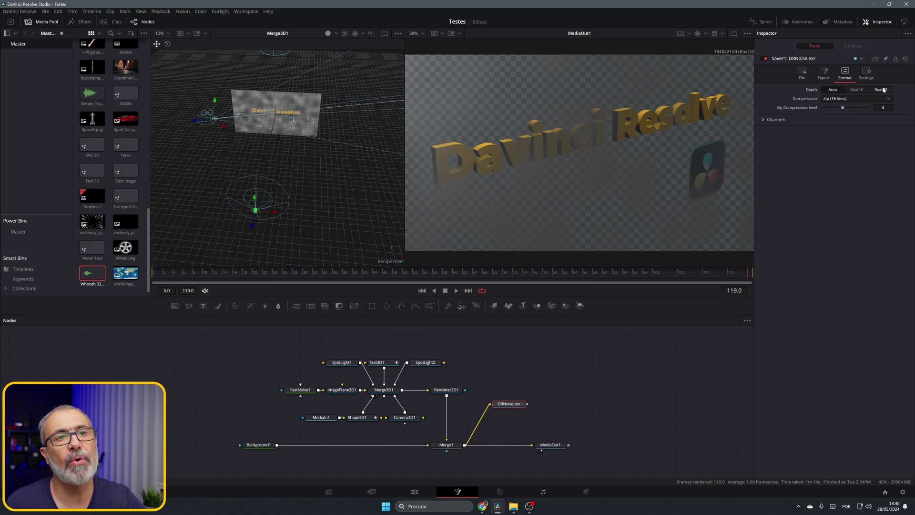
left_click(844, 99)
left_click(843, 100)
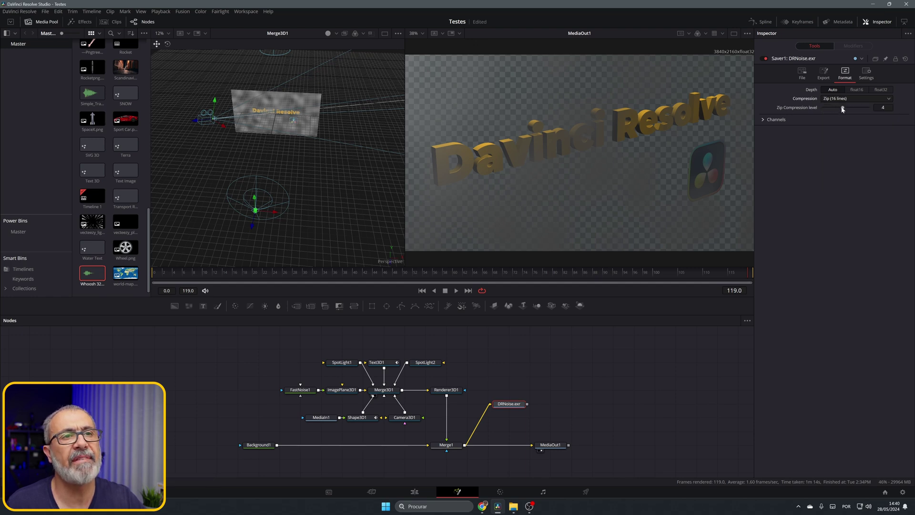
left_click_drag(834, 107, 824, 107)
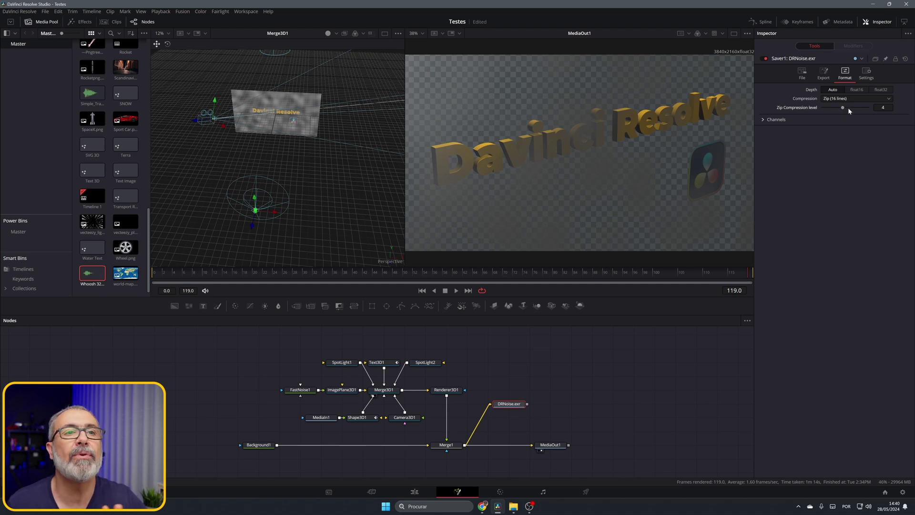
left_click(763, 120)
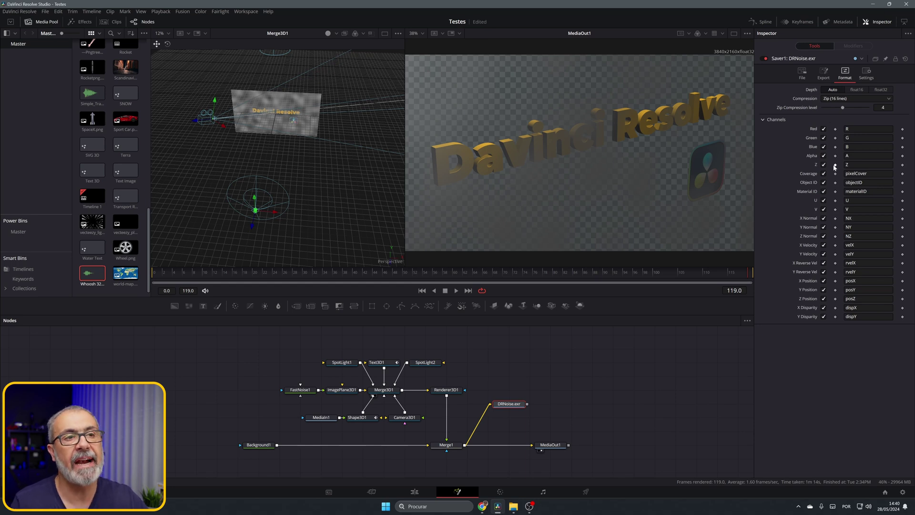
left_click(786, 120)
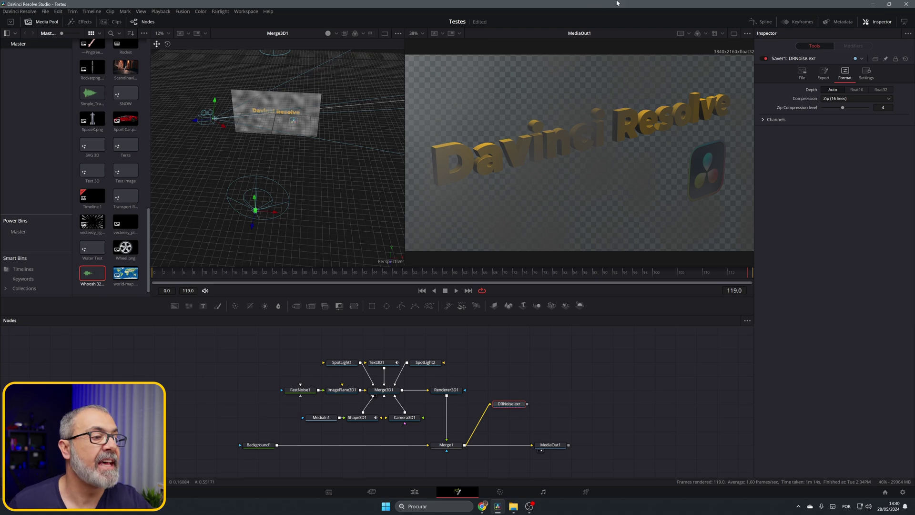
left_click(802, 73)
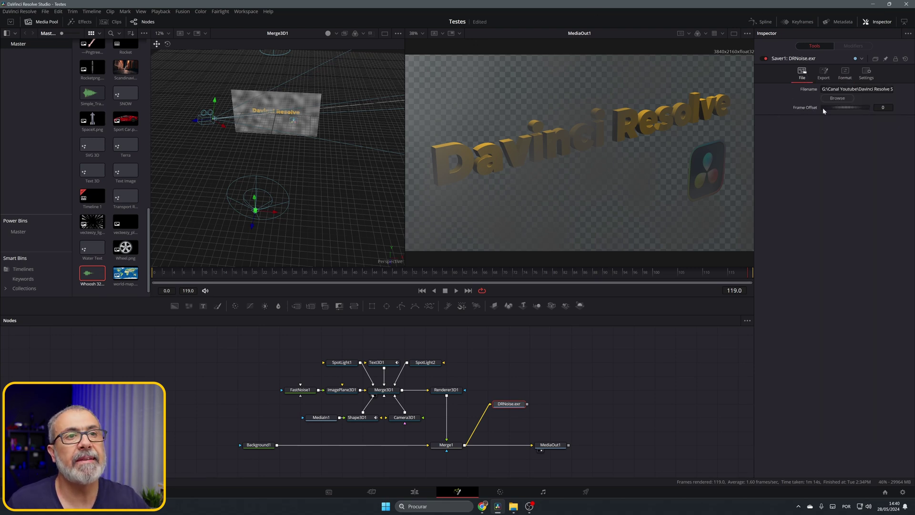
Step: Render frames 0 to 119 through the Saver and dismiss the render-completed message
left_click(183, 12)
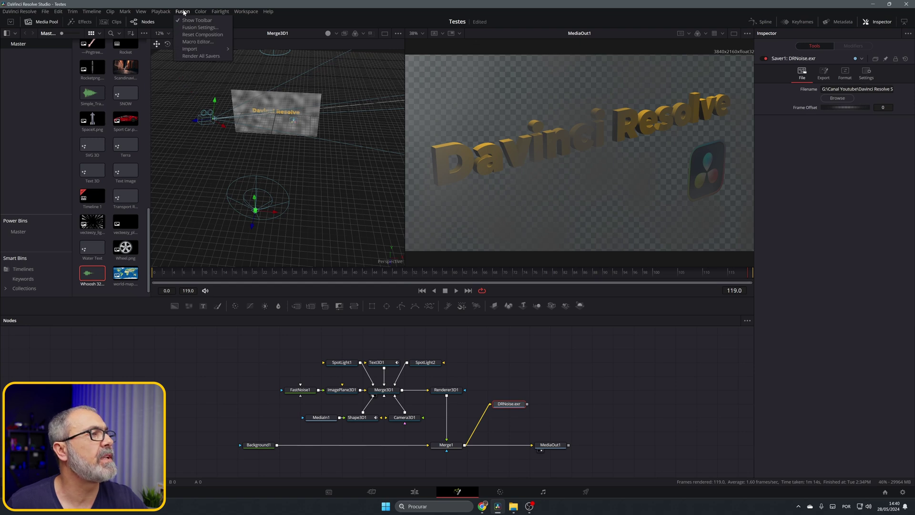
left_click(196, 56)
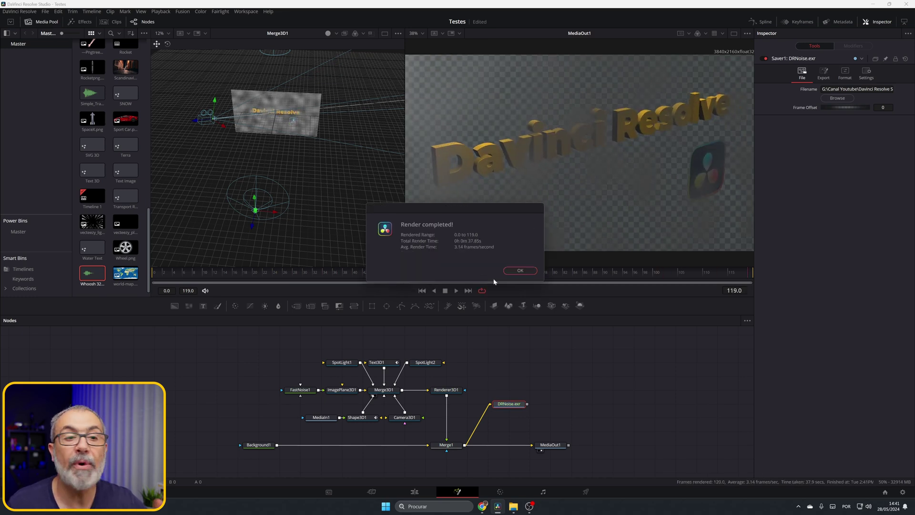
left_click(507, 271)
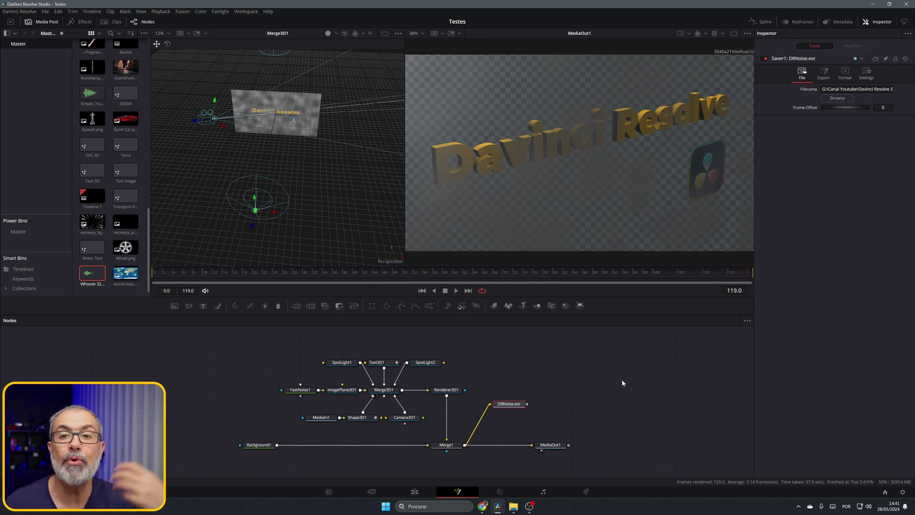
Step: Place a Fusion Composition after the Solid Color on V1 and open it on the Fusion page
left_click(416, 493)
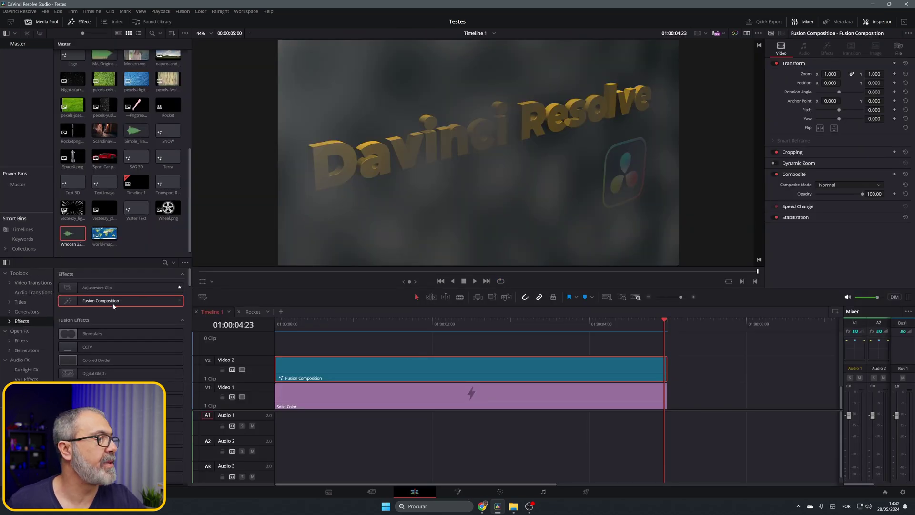
left_click_drag(112, 303, 672, 406)
left_click_drag(674, 324, 721, 330)
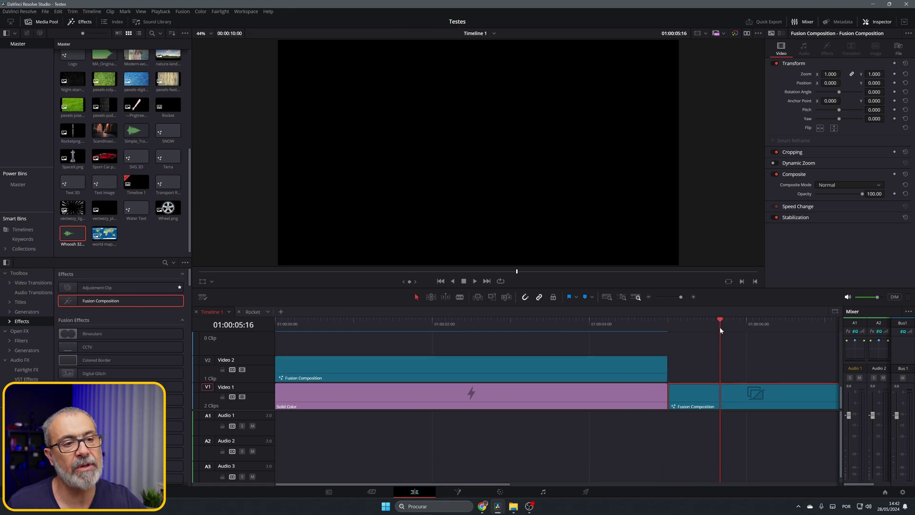
left_click(459, 491)
left_click_drag(257, 392, 511, 435)
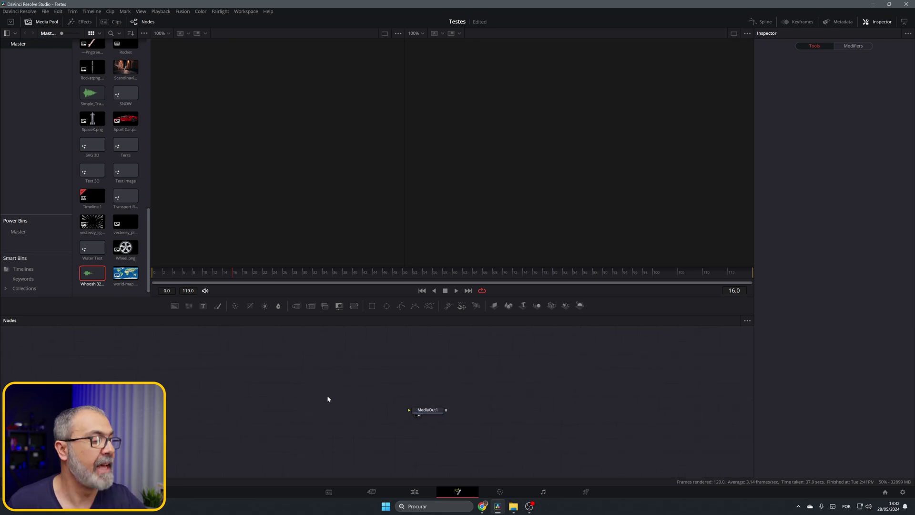
Step: Add a Loader node and pick DRNoise0000.exr as its first frame in the file dialog
key("shift+space")
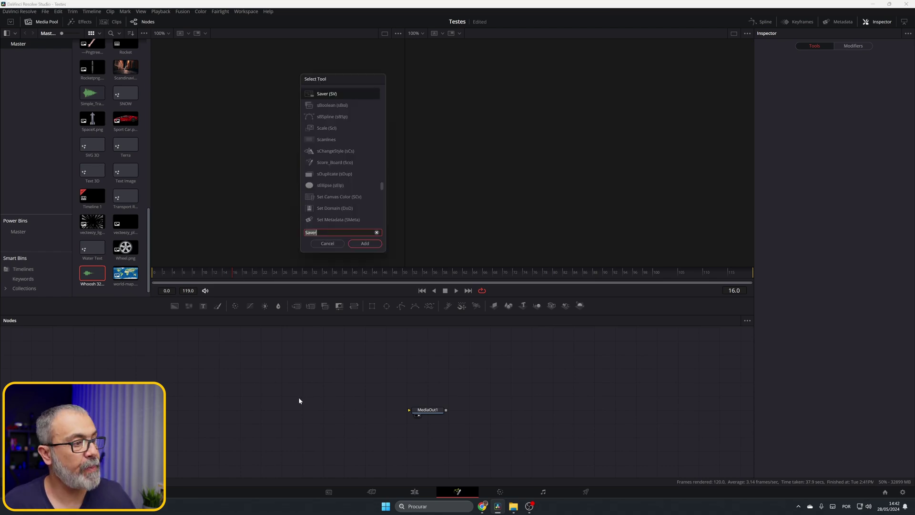
type("load")
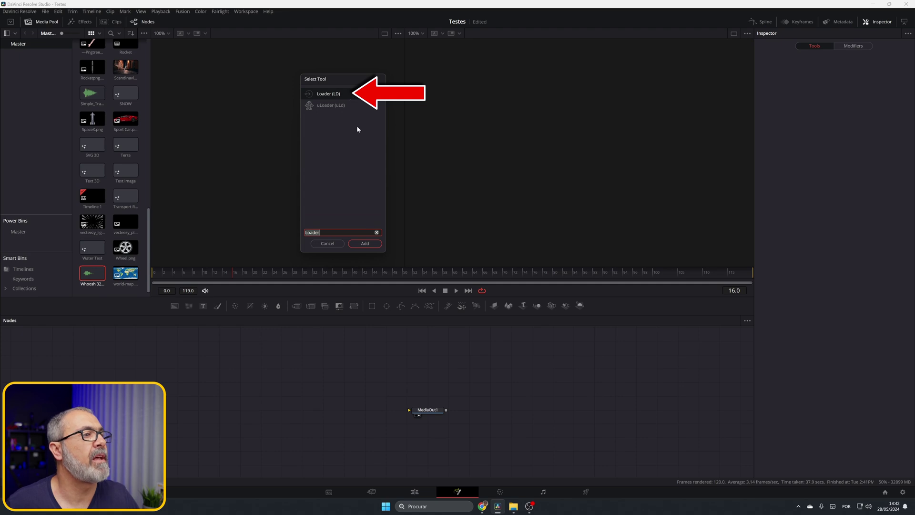
left_click(364, 243)
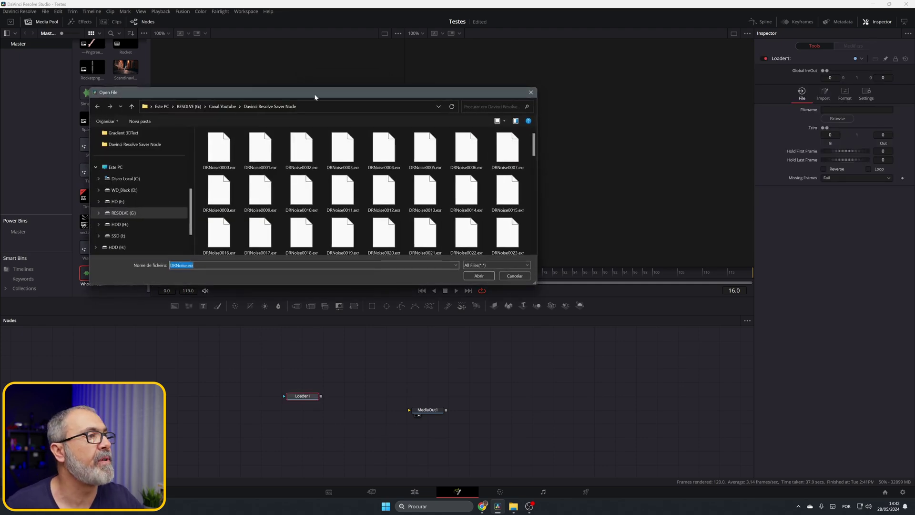
left_click_drag(315, 97, 398, 110)
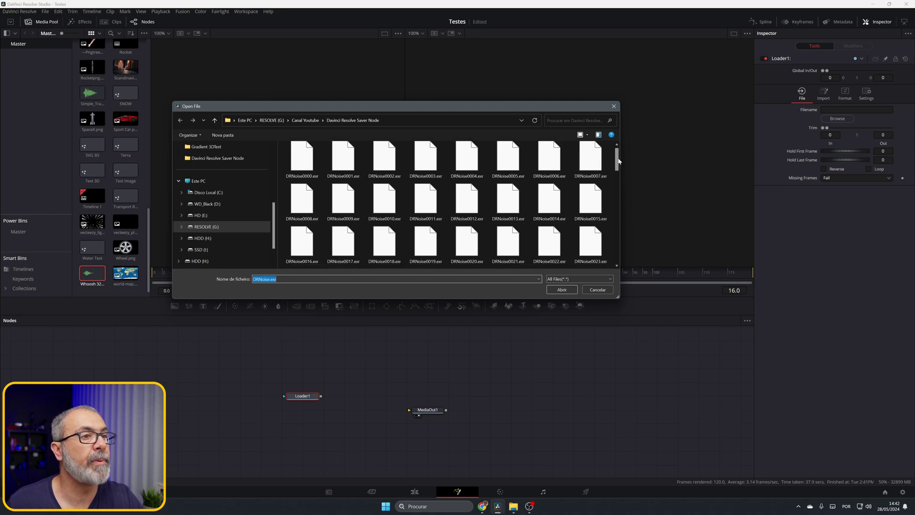
mouse_move(616, 159)
left_mouse_down()
mouse_move(625, 256)
mouse_move(618, 149)
left_mouse_up()
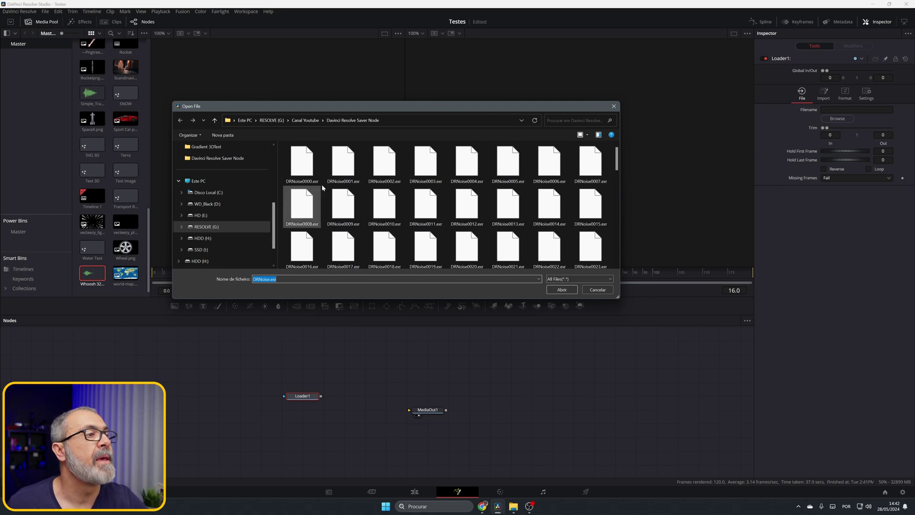
left_click(311, 170)
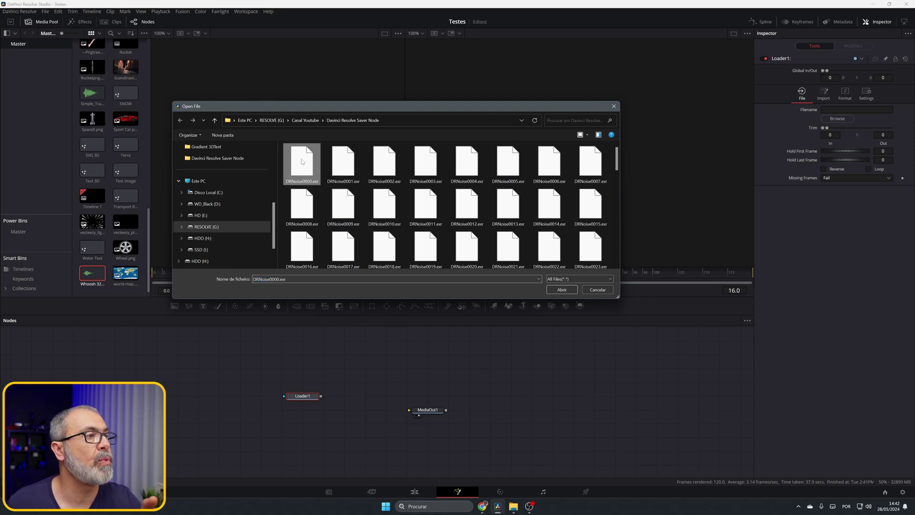
Step: Load the DRNoise sequence into MediaOut1, then drop a Text+ node merged over it
left_click(562, 290)
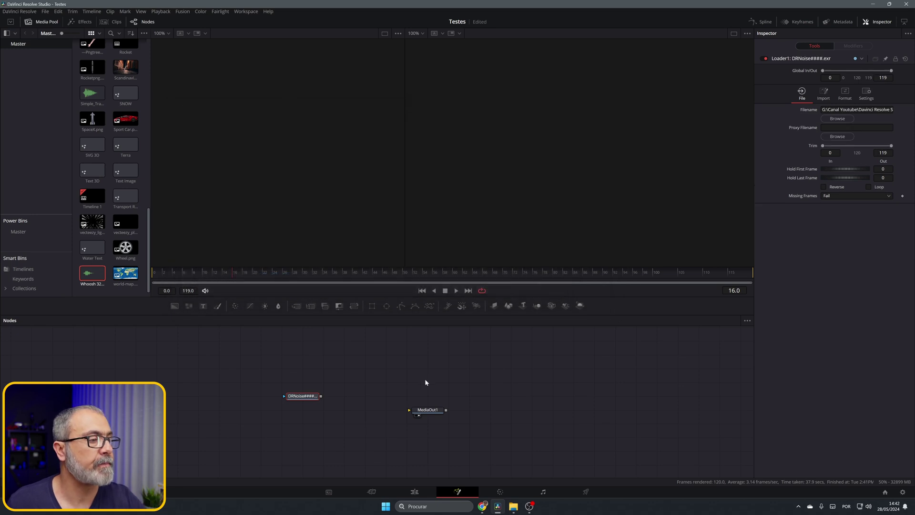
left_click_drag(322, 399, 423, 413)
left_click_drag(312, 398, 312, 412)
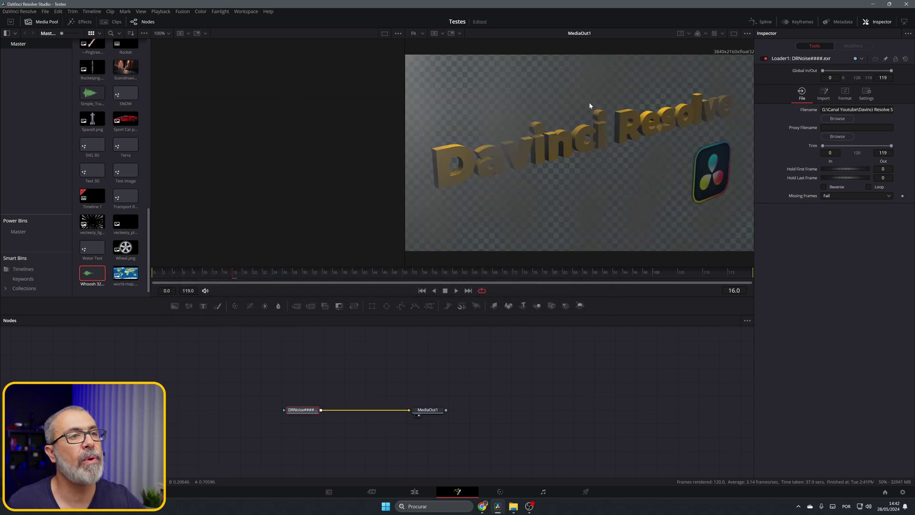
left_click_drag(234, 277, 439, 285)
mouse_move(304, 410)
left_mouse_down()
mouse_move(317, 376)
mouse_move(286, 411)
left_mouse_up()
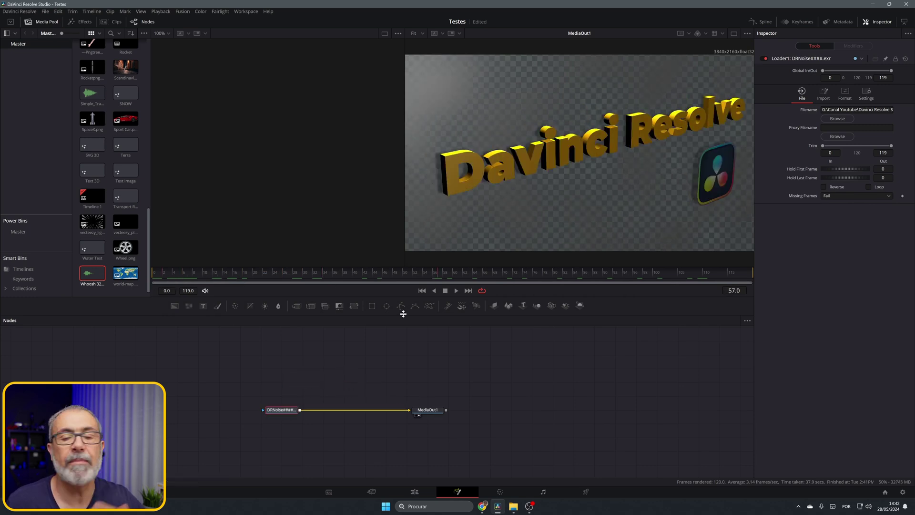
left_click_drag(204, 307, 300, 410)
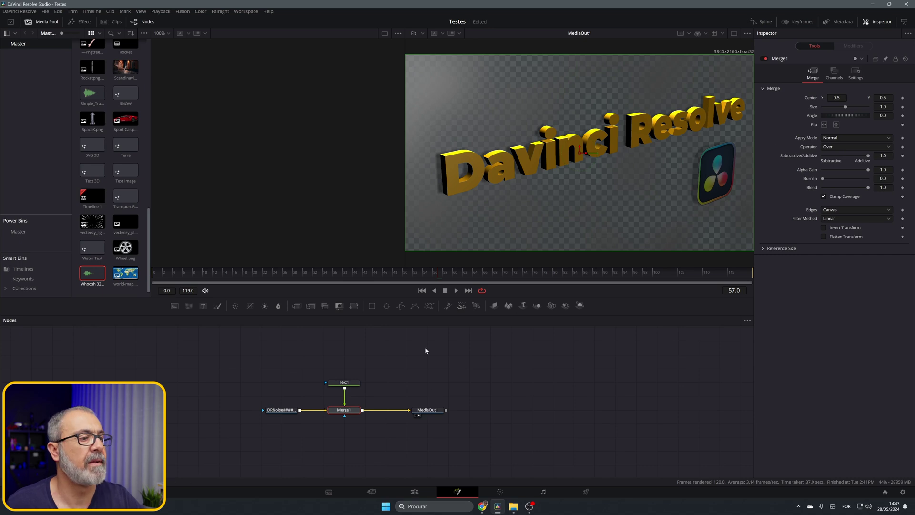
Step: Type PM into Text1 and set its font to Montserrat Black
left_click(354, 384)
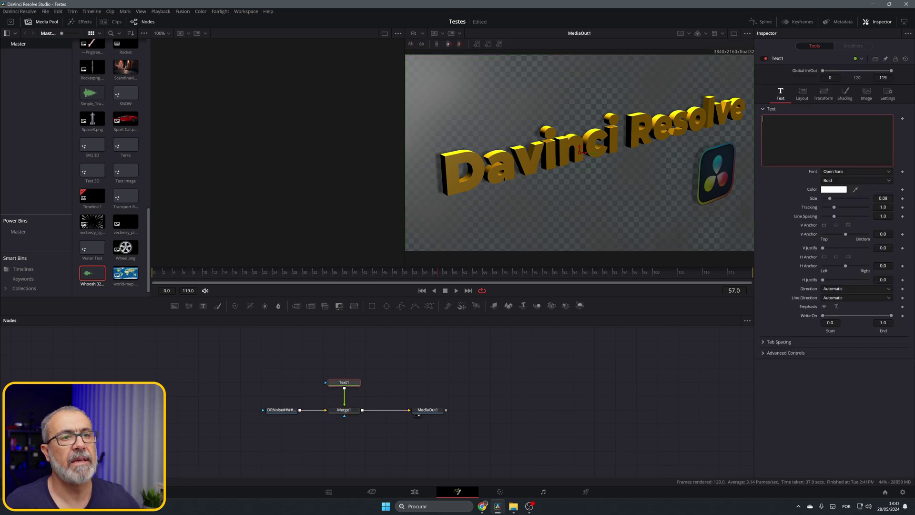
type("PM")
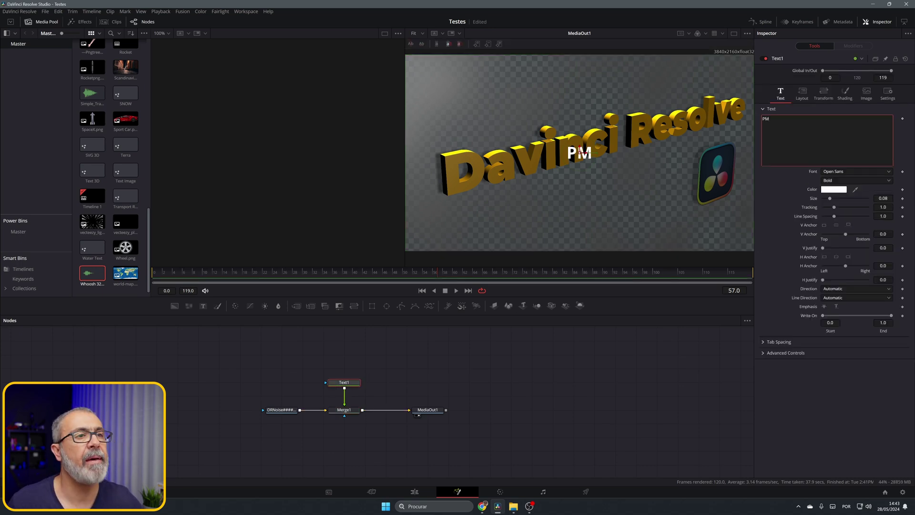
left_click(841, 172)
left_click(845, 177)
left_click(841, 180)
left_click(829, 253)
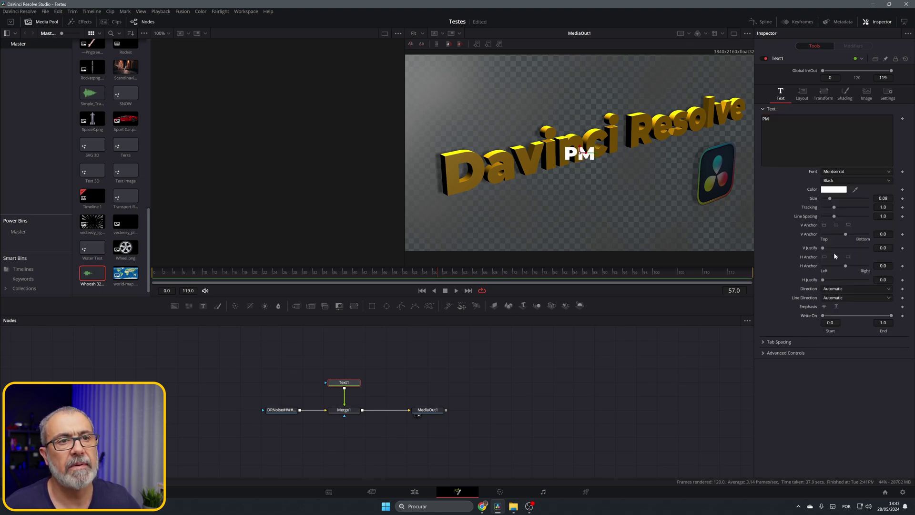
Step: Offset the PM text to X 0.426, Y -0.228 and check it at later frames
left_click(824, 94)
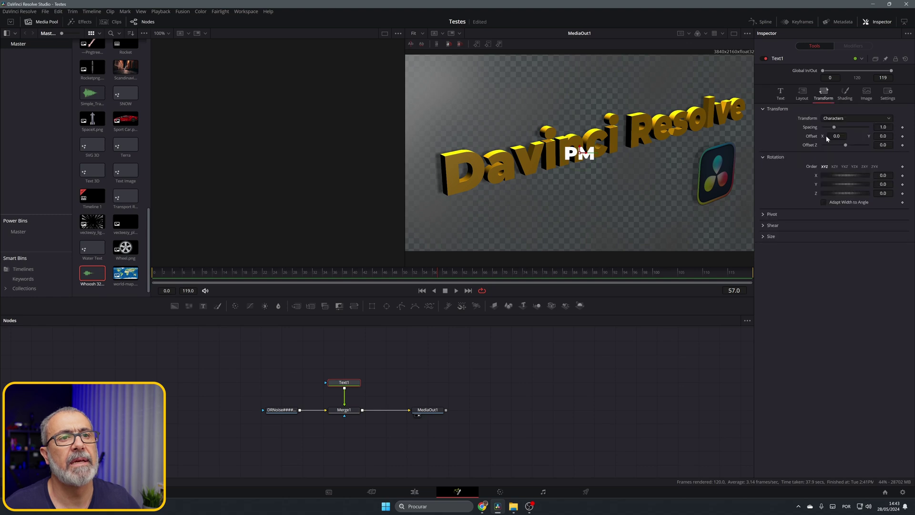
left_click_drag(579, 152, 674, 152)
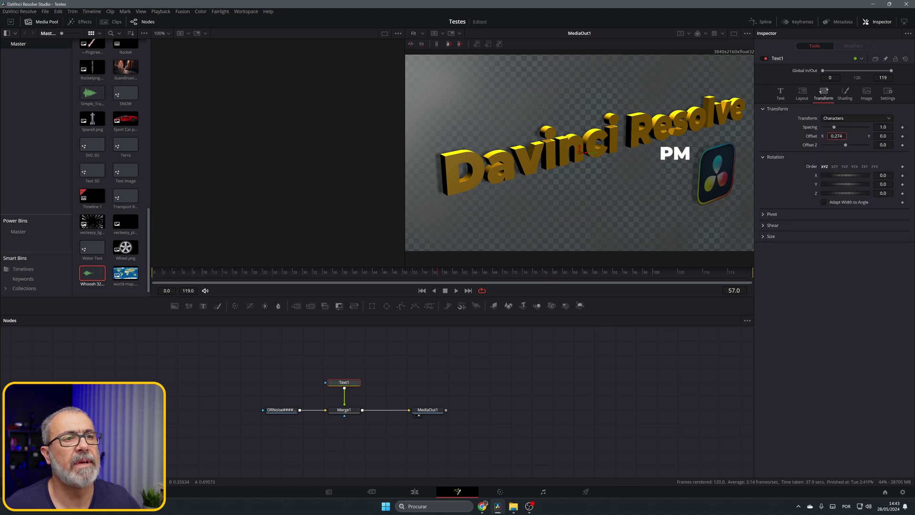
left_click_drag(837, 135, 804, 136)
left_click_drag(174, 280, 490, 292)
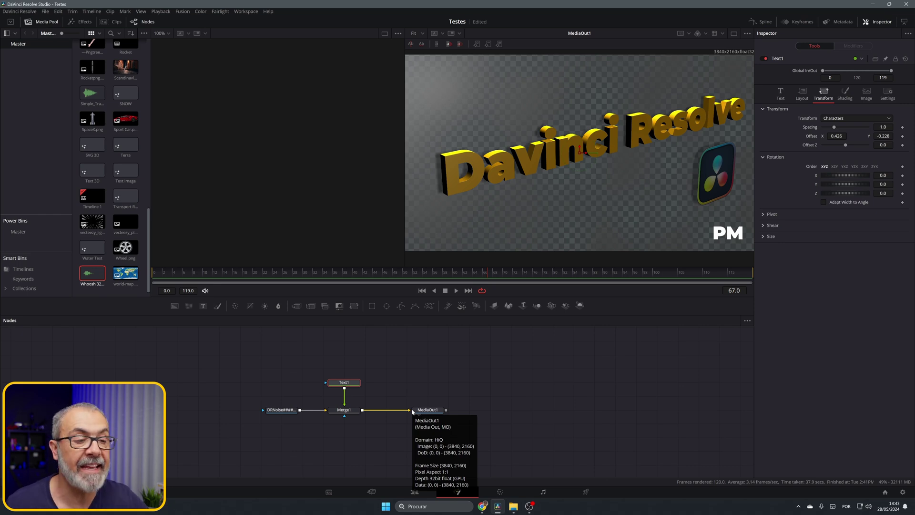
Step: Return to the Edit page, scrub to 01:00:05:00, and play the new clip
left_click(415, 491)
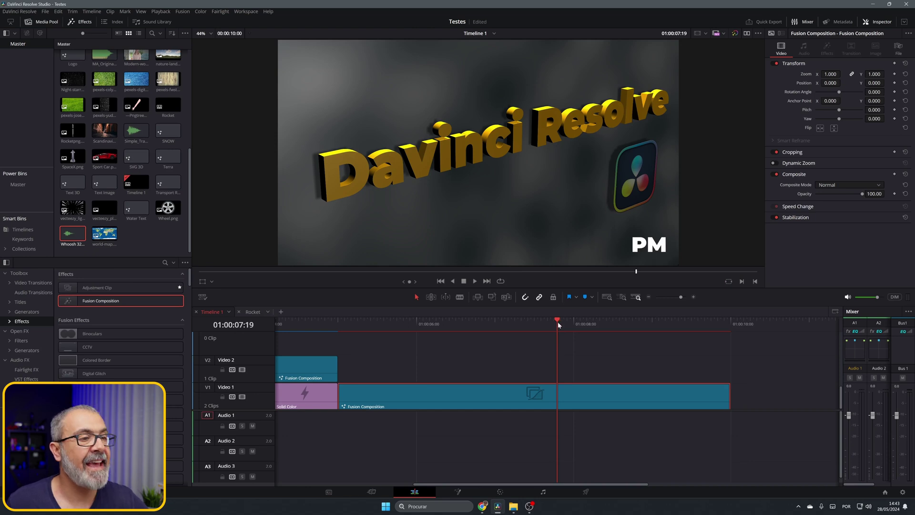
left_click_drag(558, 326, 338, 324)
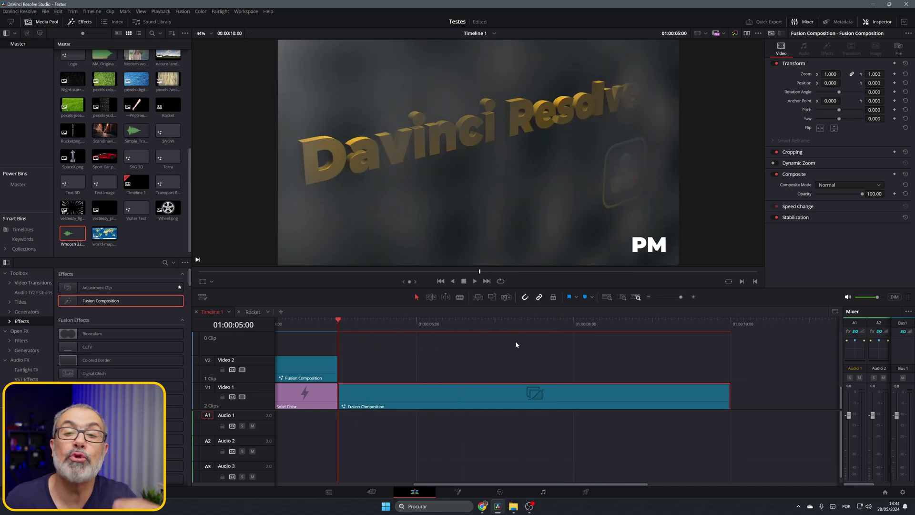
left_click(474, 284)
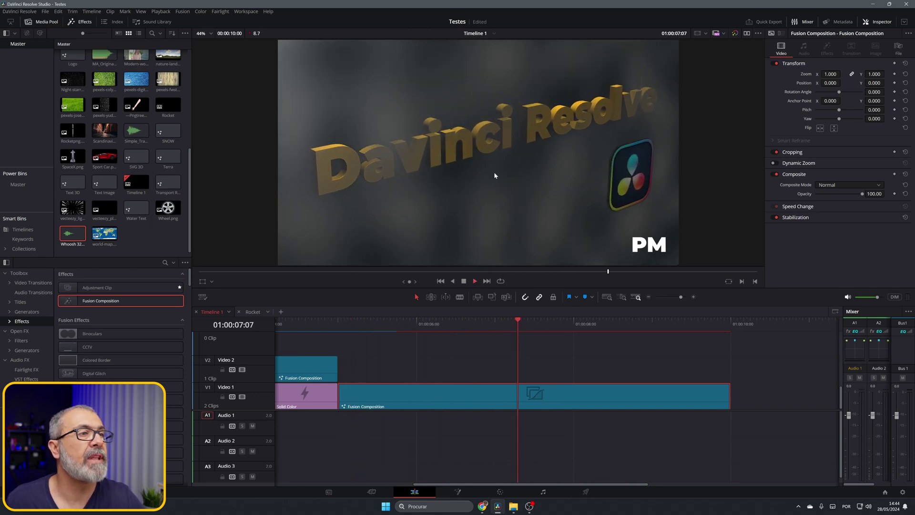